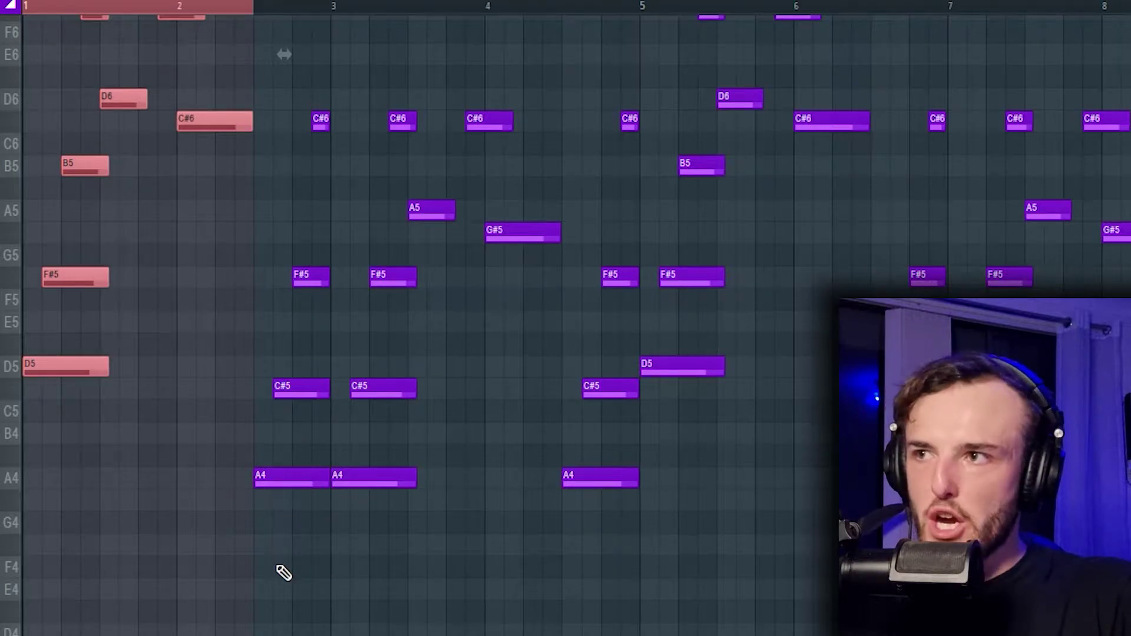
Step: Highlight the successive note groups of the arpeggio in its first four bars to examine how the pattern repeats
left_click_drag(271, 576, 325, 88)
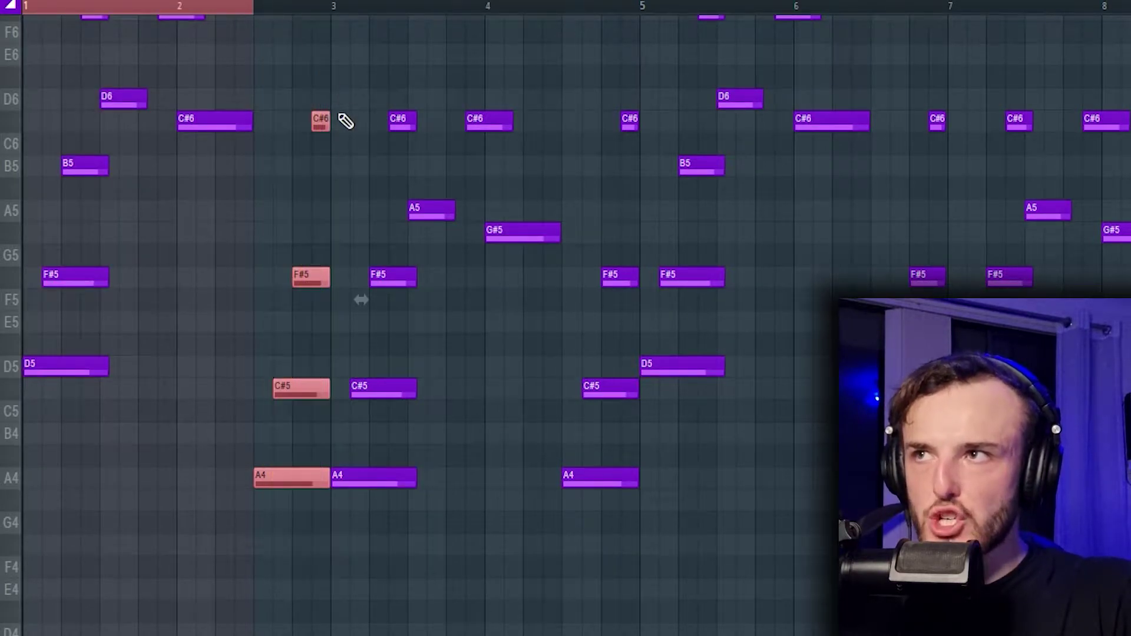
scroll(276, 368, "up", 4)
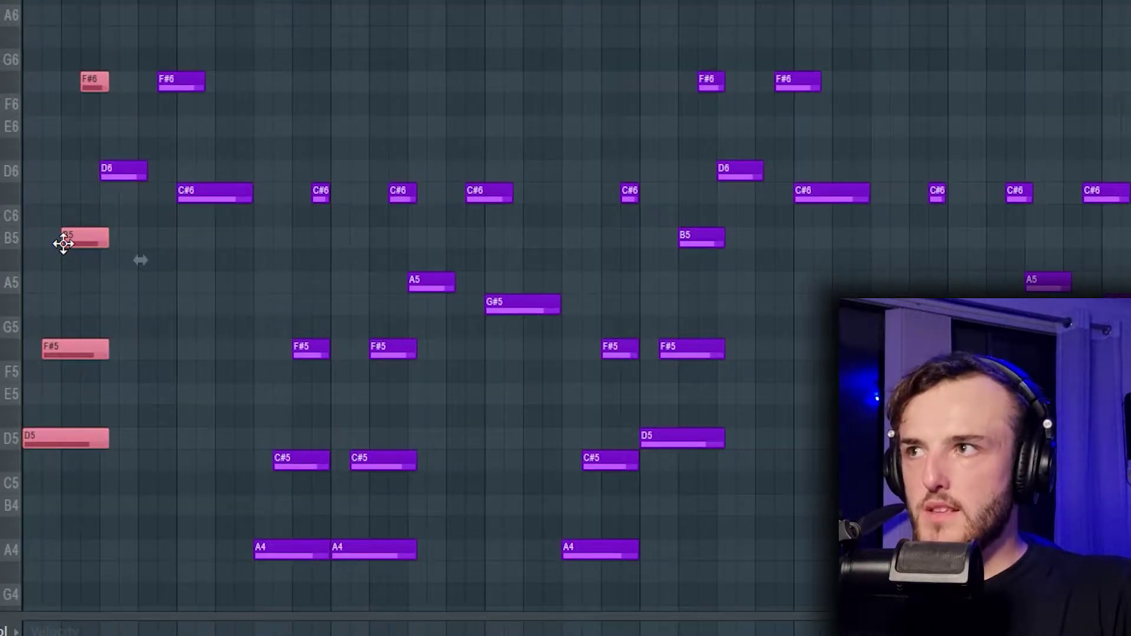
left_click_drag(63, 243, 354, 368)
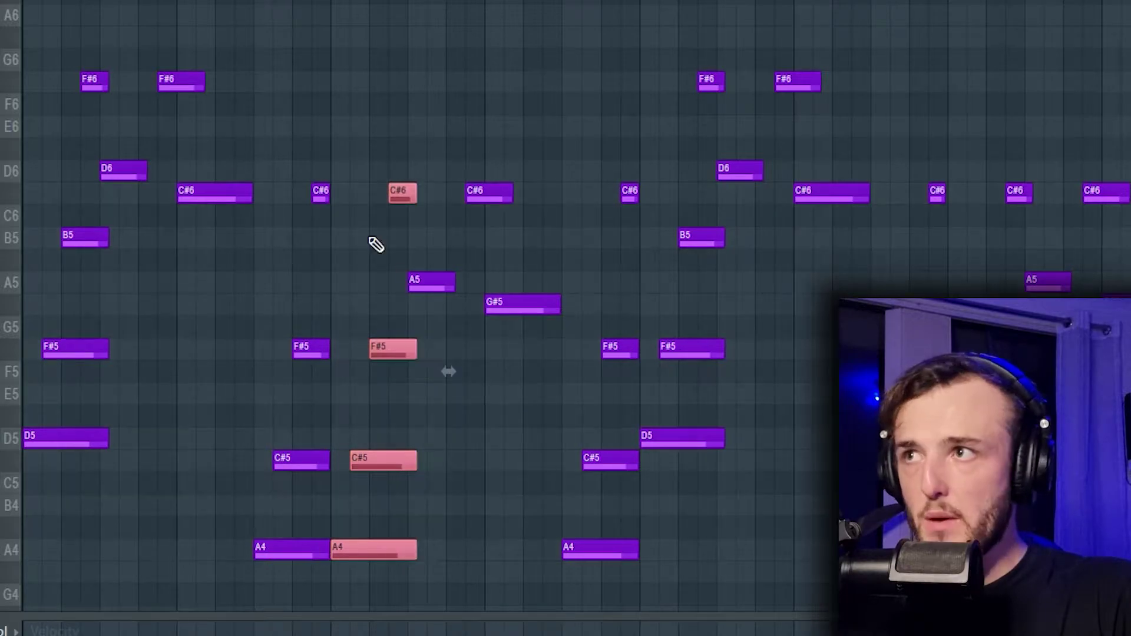
left_click_drag(143, 27, 234, 268)
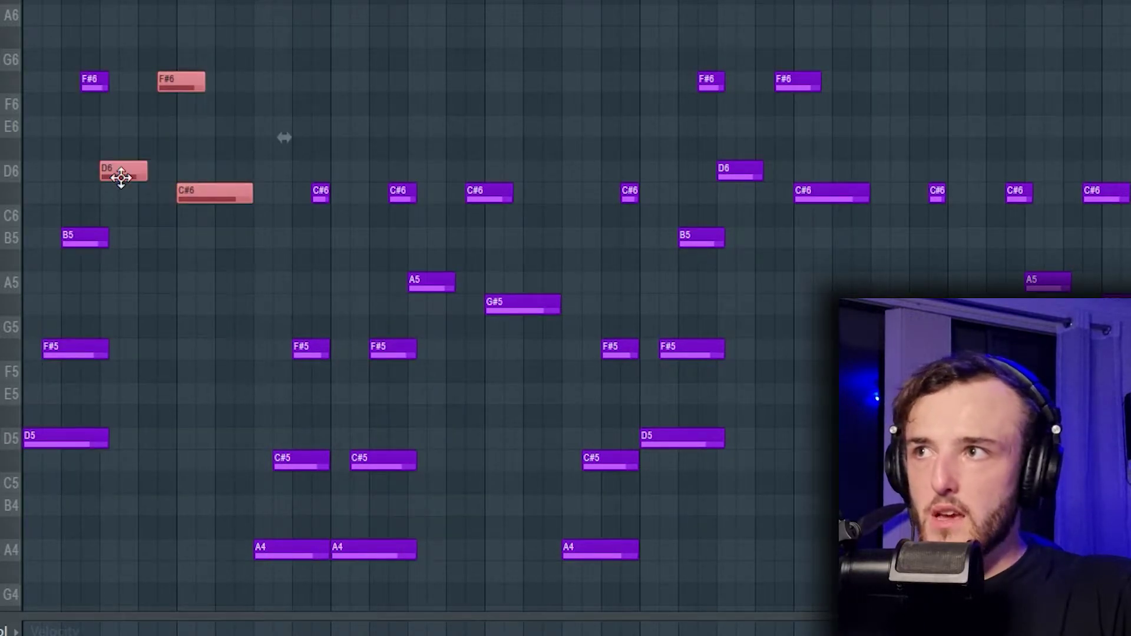
left_click_drag(121, 177, 431, 297)
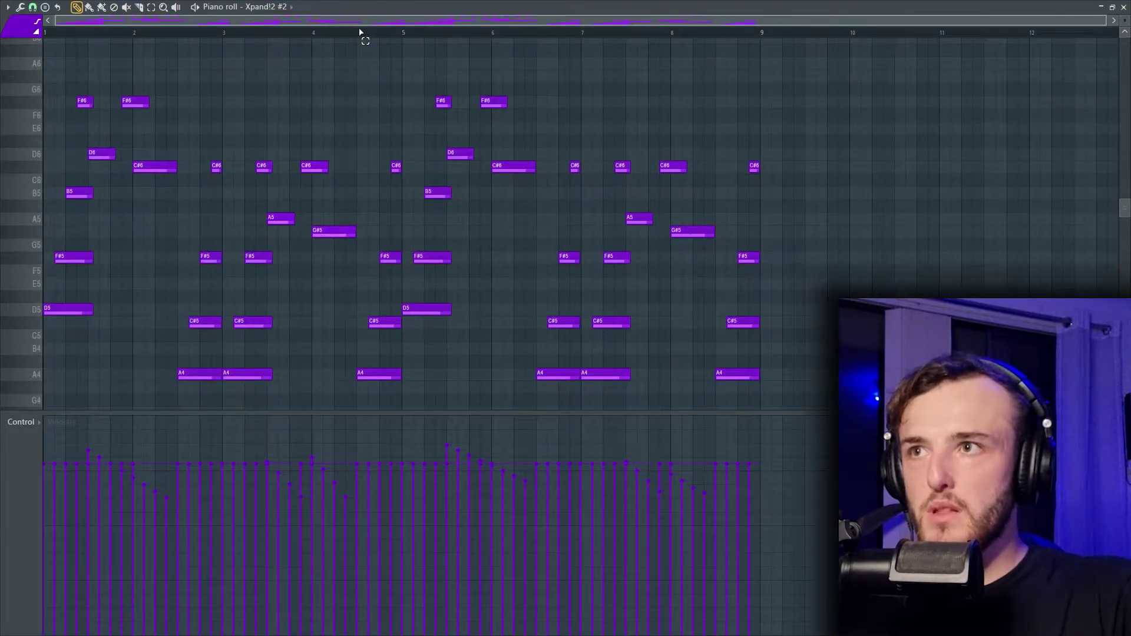
Step: Select the melody's first four bars to review the repeating section, and clear the selection
left_click_drag(361, 33, 45, 33)
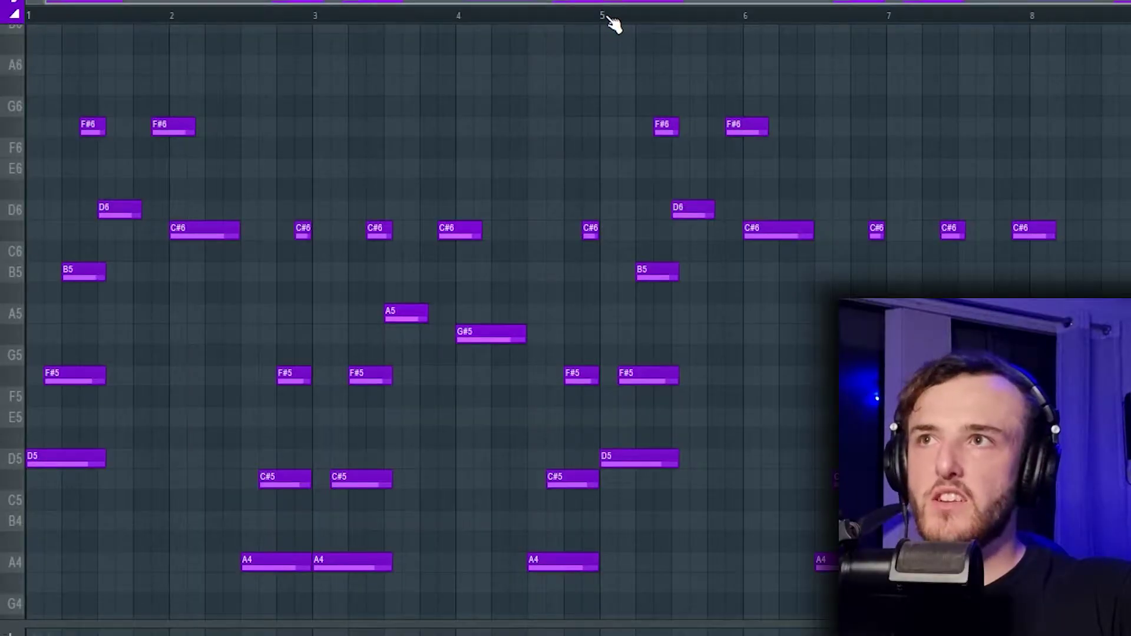
left_click_drag(600, 16, 27, 16)
key("ctrl+d")
left_click_drag(274, 168, 282, 580)
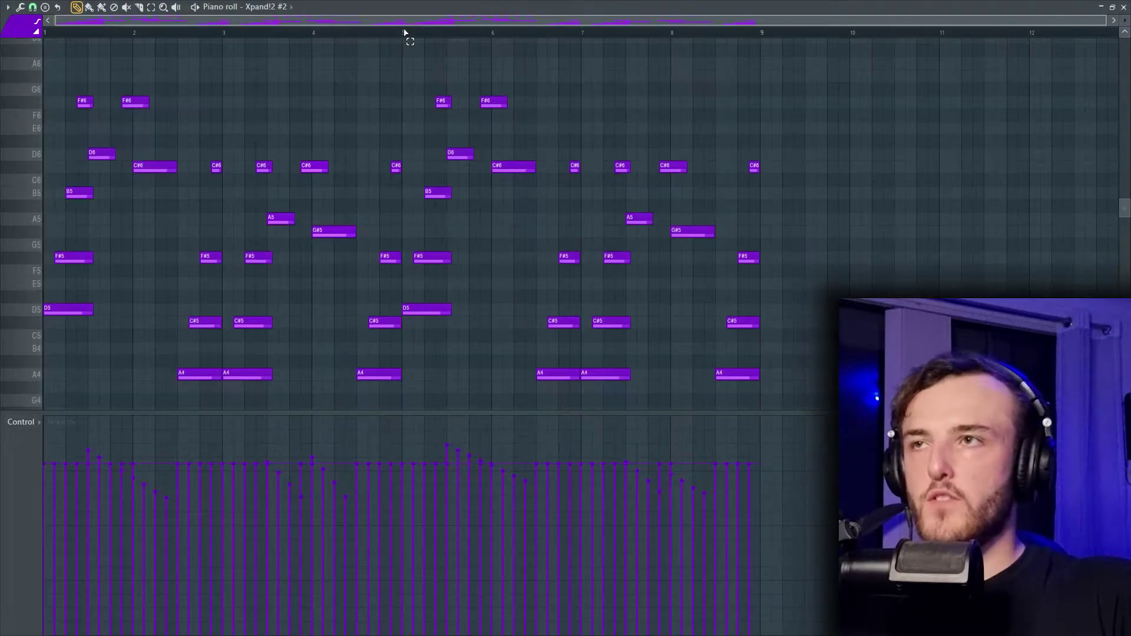
left_click_drag(404, 33, 45, 33)
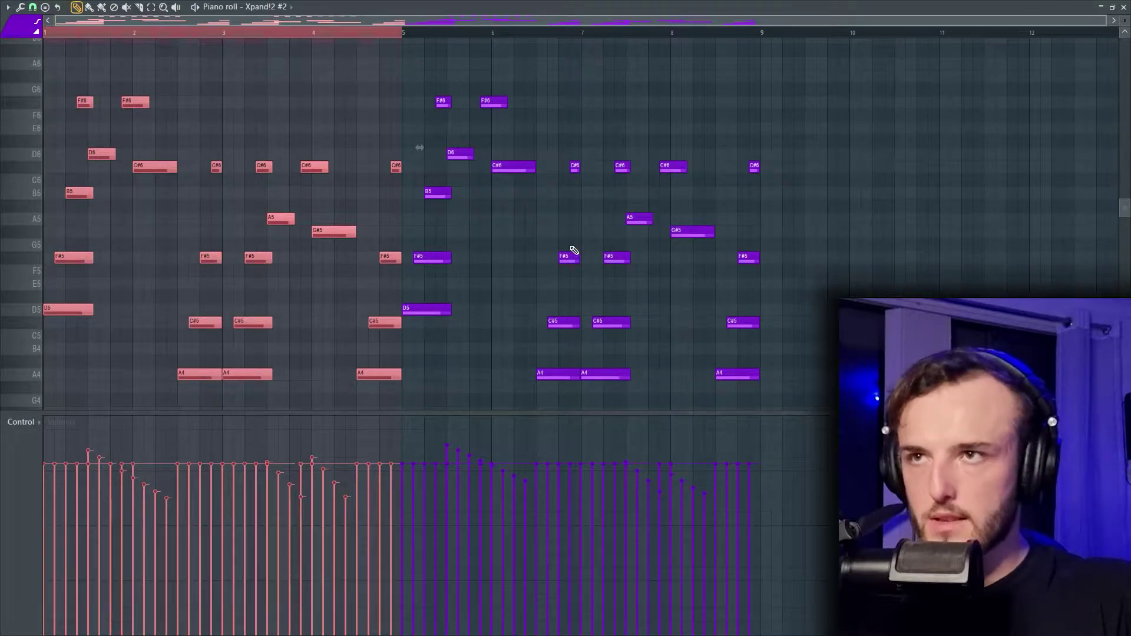
key("ctrl+d")
Step: Examine the short repeated notes above the arpeggio, highlighting the highest ones around G#7 and A7
scroll(540, 269, "up", 4)
scroll(330, 232, "up", 4)
scroll(603, 273, "down", 3)
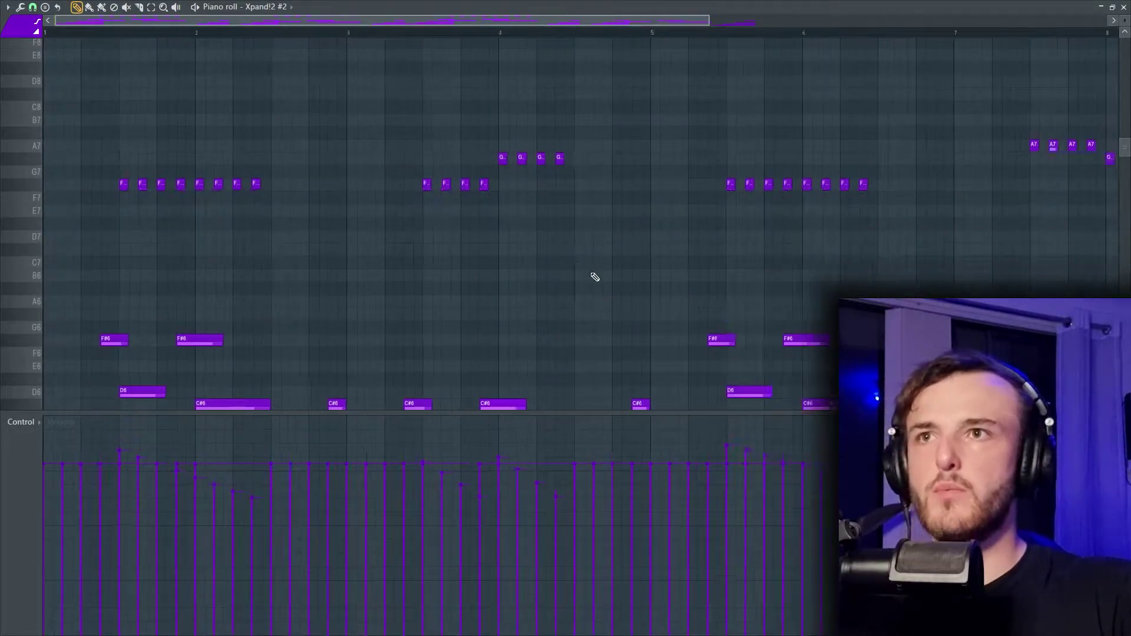
scroll(595, 276, "down", 1)
left_click_drag(720, 215, 36, 190)
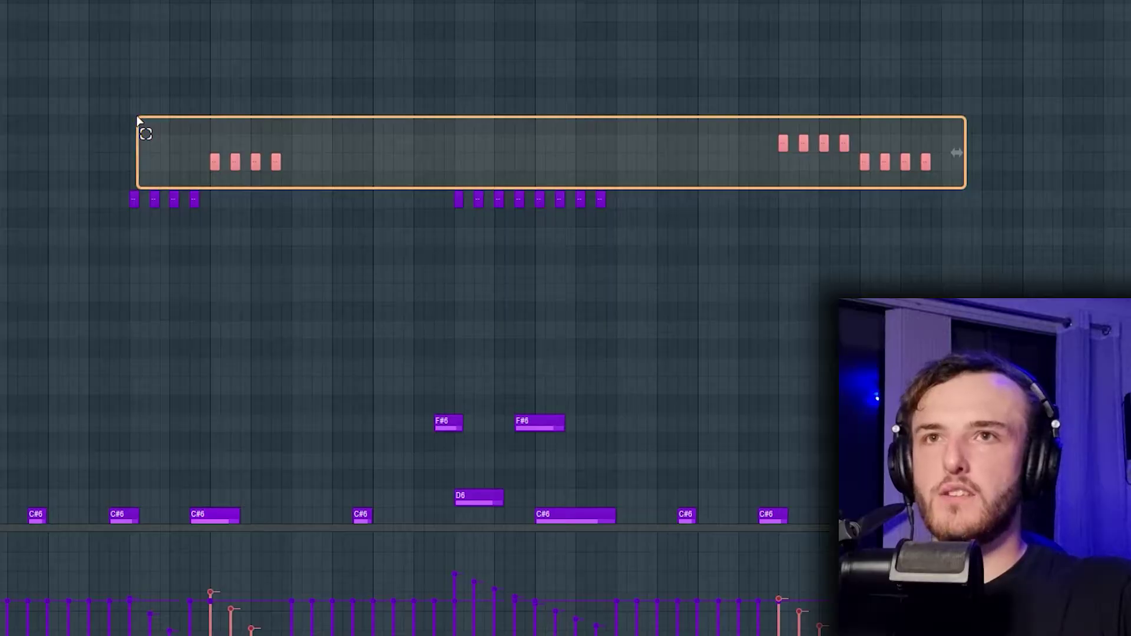
left_click_drag(137, 117, 137, 117)
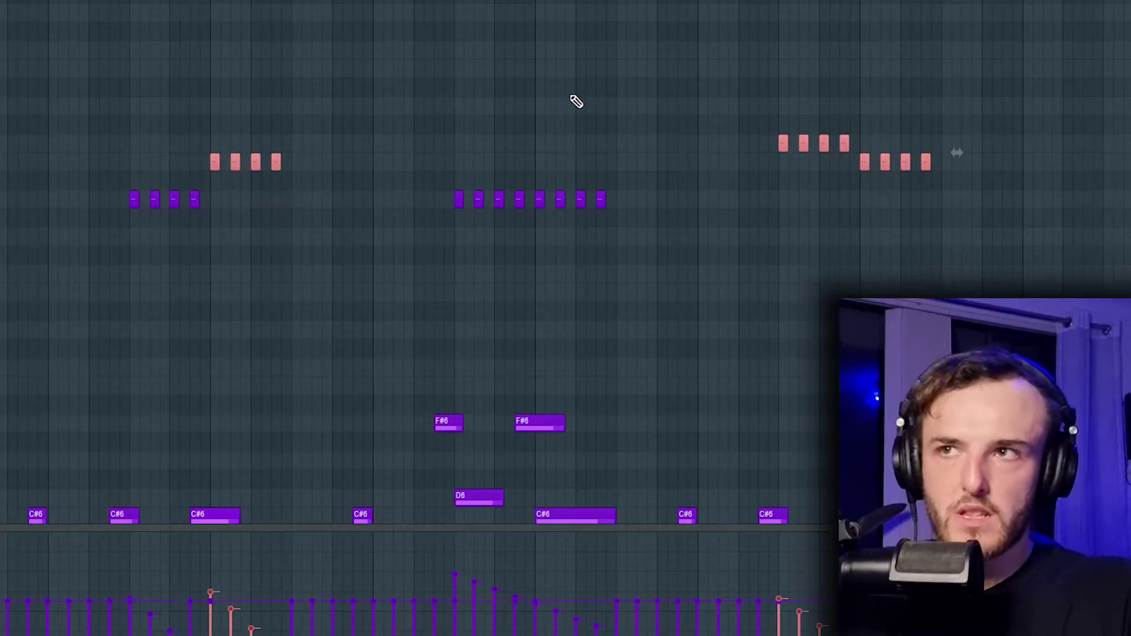
left_click_drag(1018, 187, 239, 83)
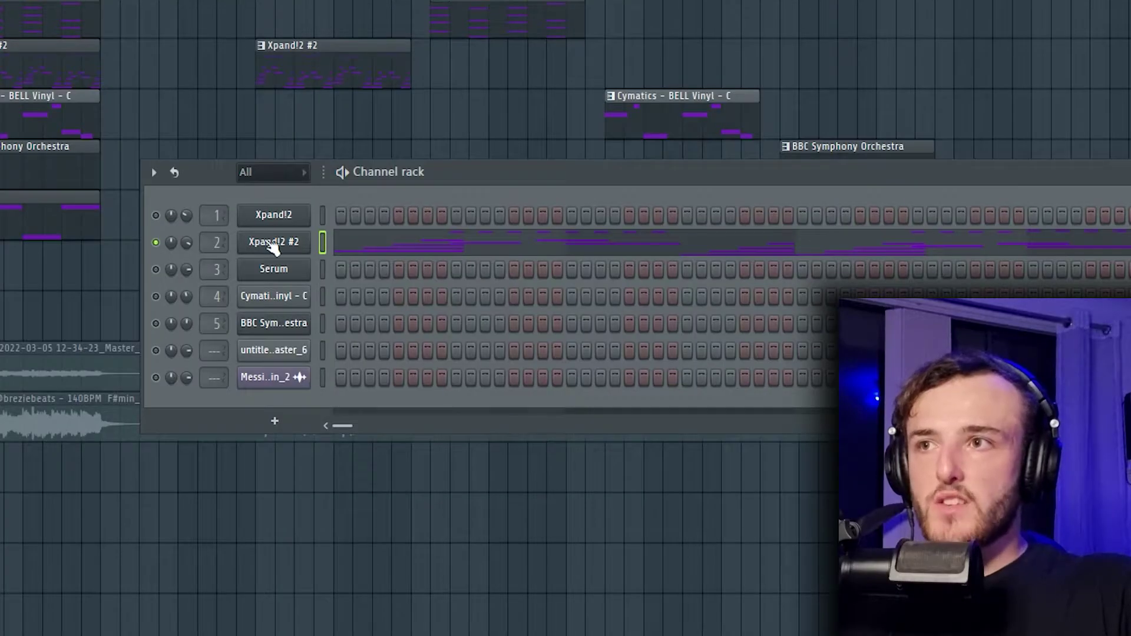
Step: View the Xpand!2 #2 instrument preset and the dblue Glitch v1.3 effect on its mixer track
left_click(272, 243)
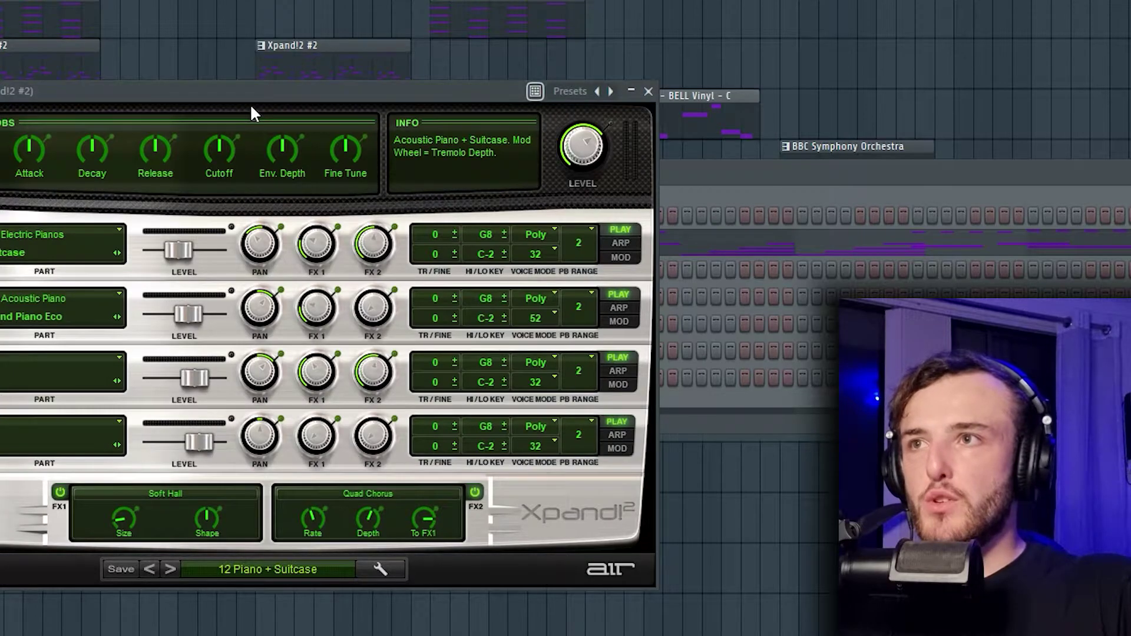
left_click_drag(253, 92, 411, 39)
left_click(423, 518)
mouse_move(392, 606)
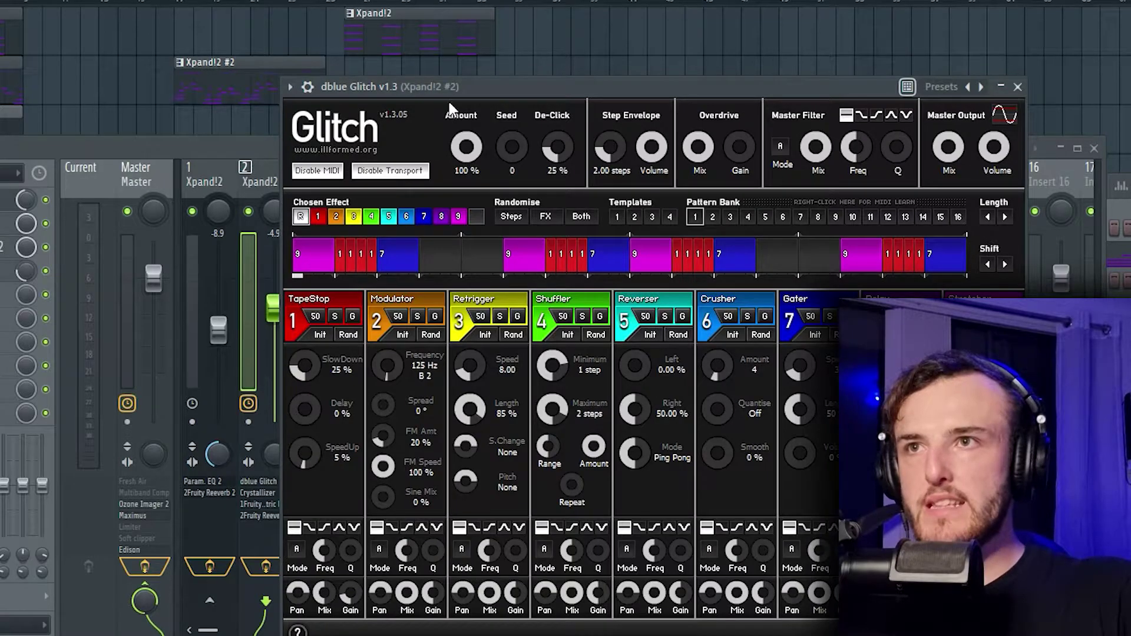
left_click_drag(484, 86, 252, 36)
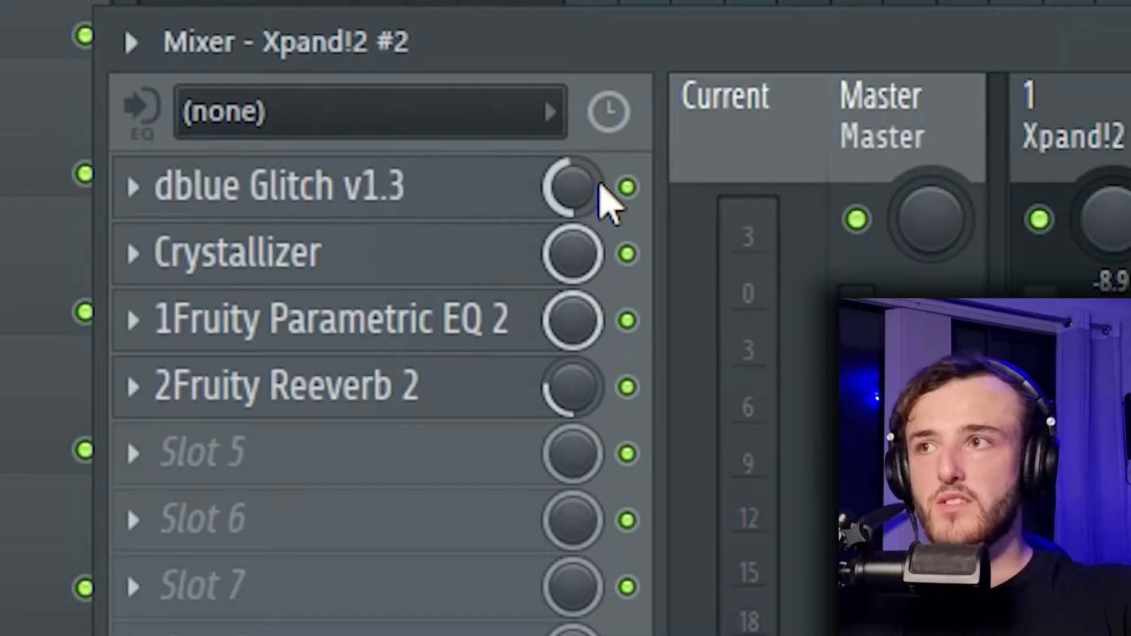
Step: Inspect the parametric EQ curves on the Xpand!2 #2 and Xpand!2 mixer tracks and close the EQs
left_click(398, 260)
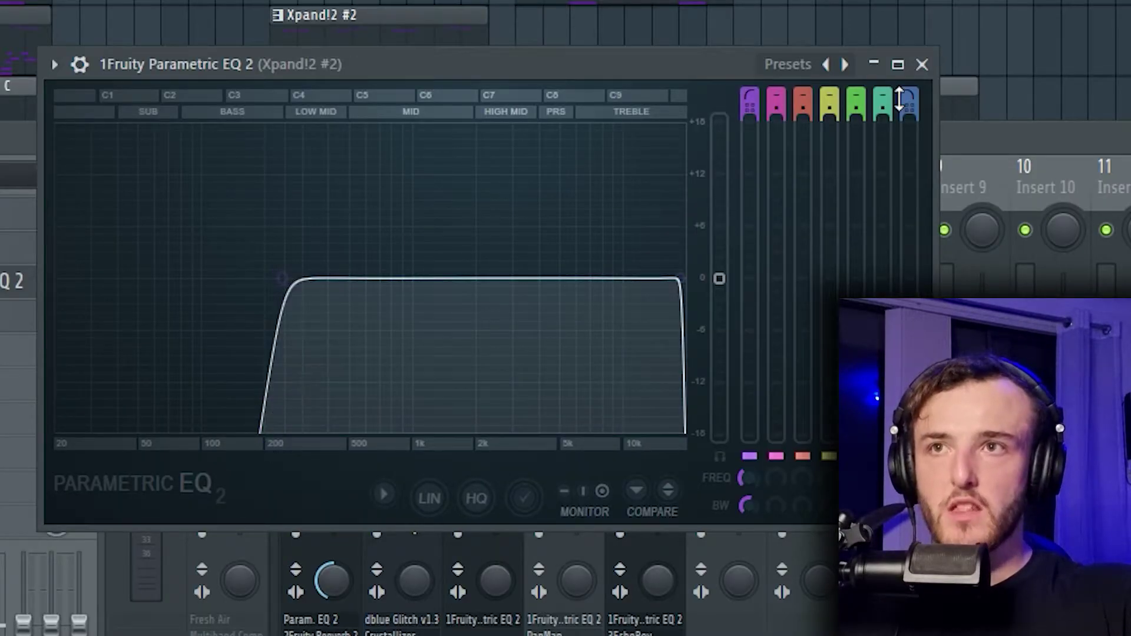
left_click(928, 71)
left_click(39, 393)
left_click_drag(151, 170, 377, 191)
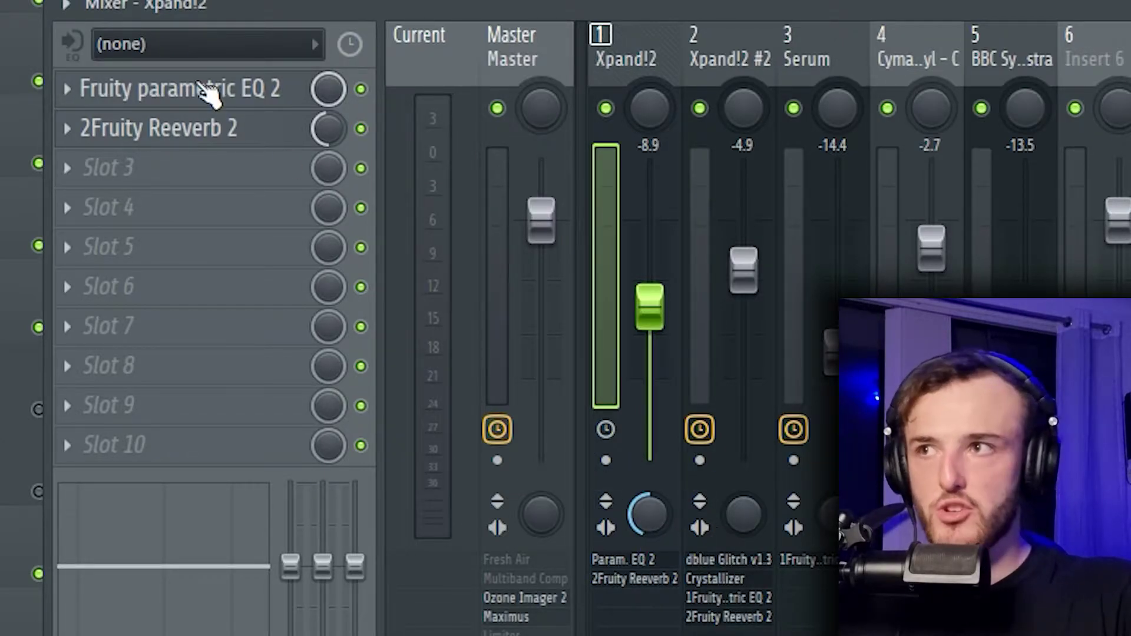
left_click(236, 90)
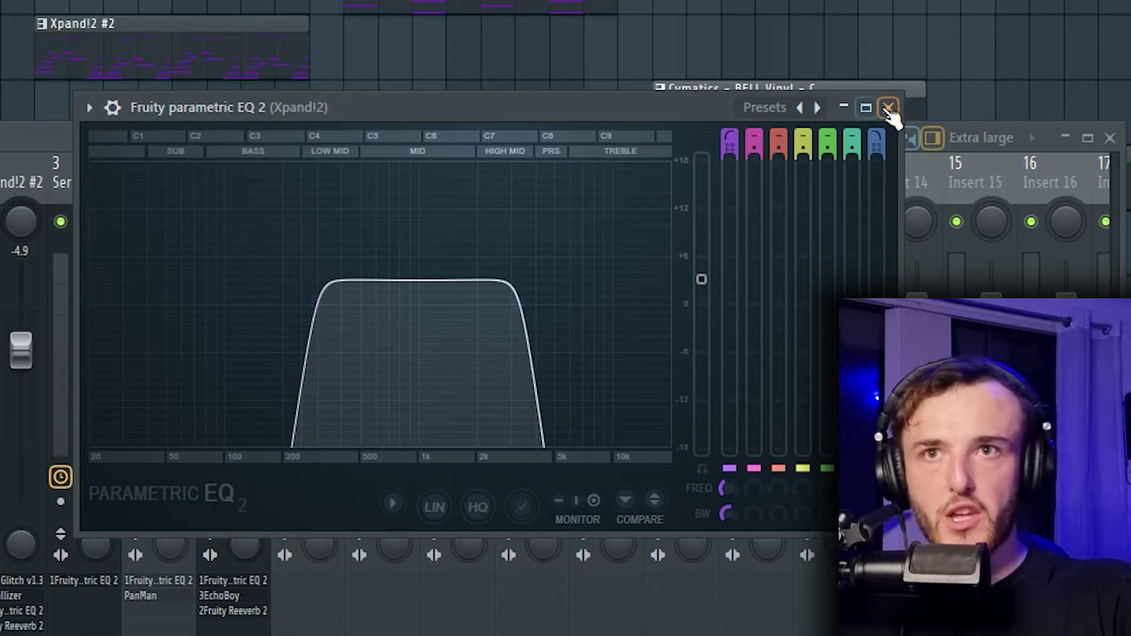
left_click(888, 107)
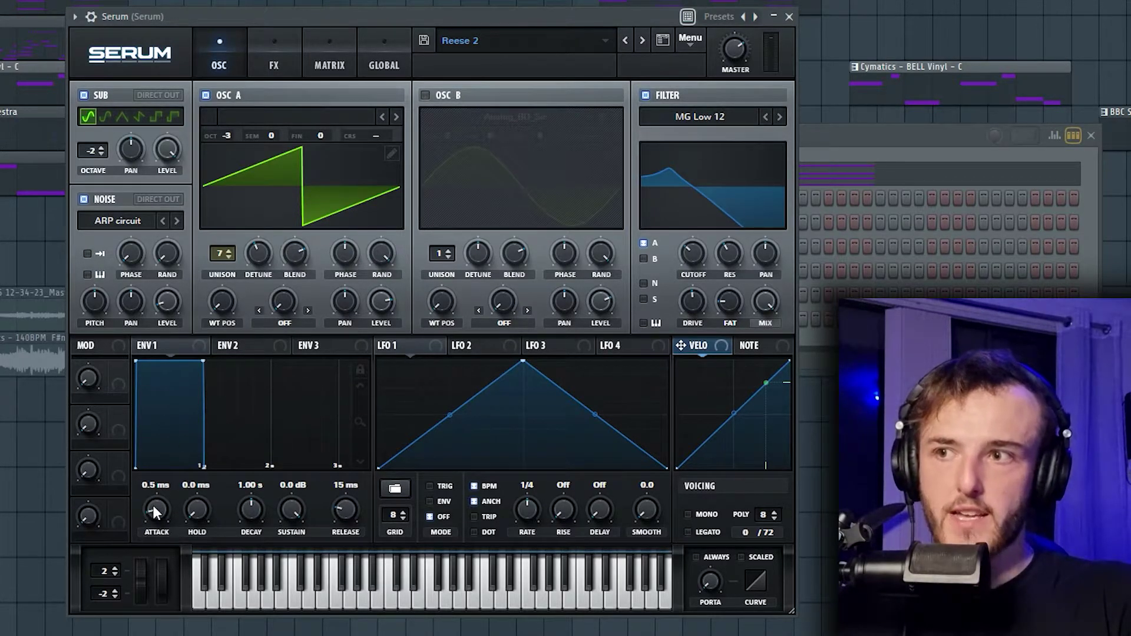
Step: Close the Serum instrument, the Cymatics - BELL Vinyl - C sampler and the bell's parametric EQ after reviewing them
left_click(790, 18)
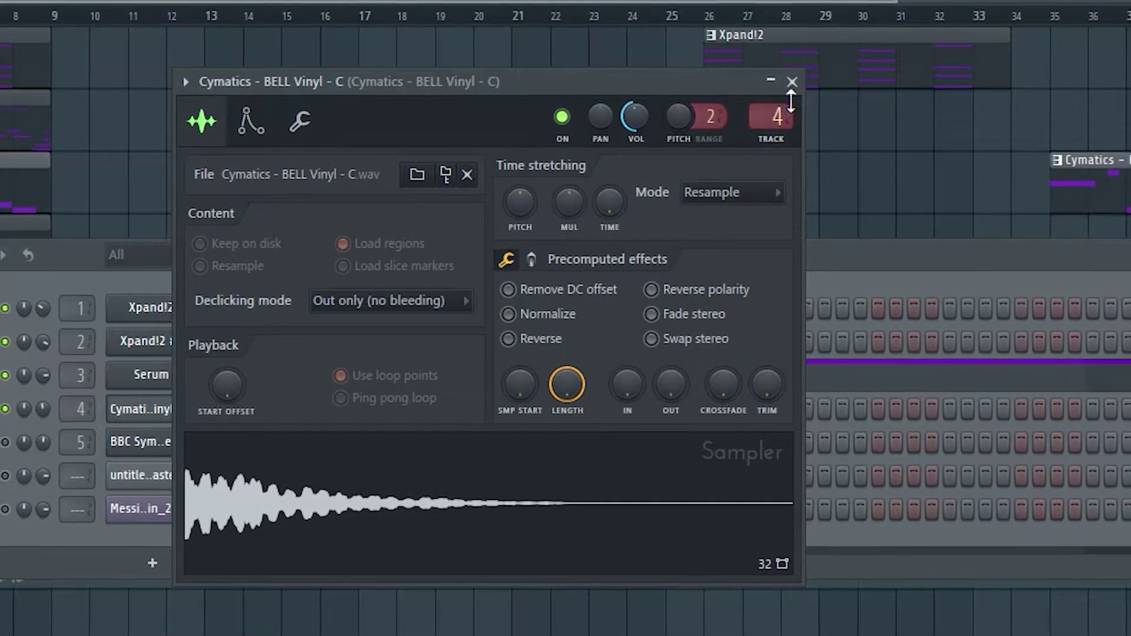
left_click(796, 77)
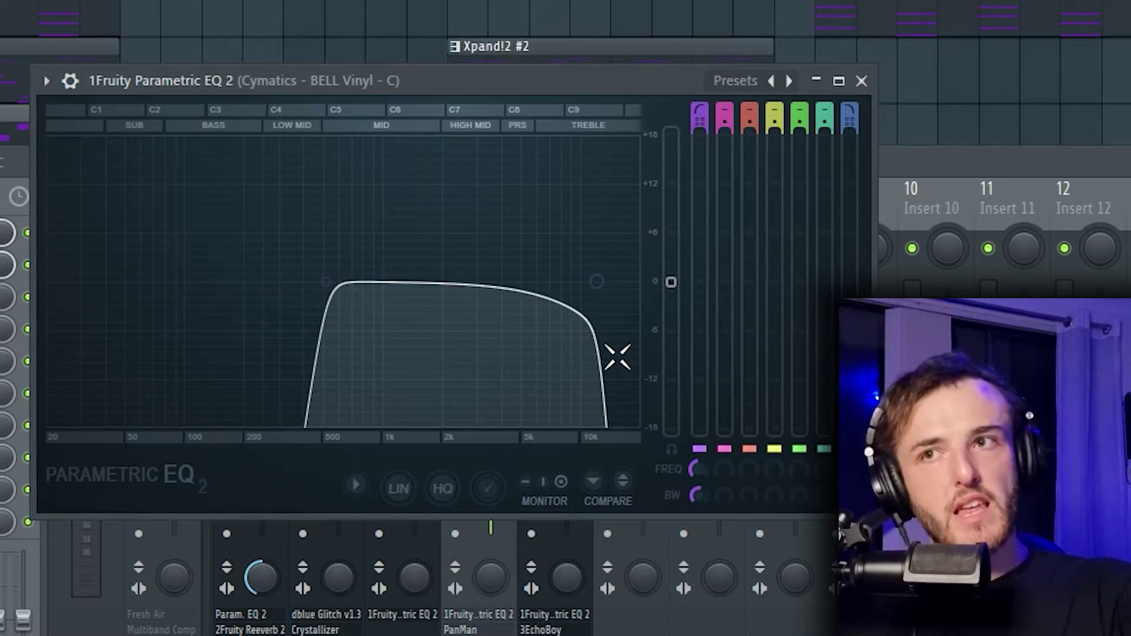
left_click(860, 80)
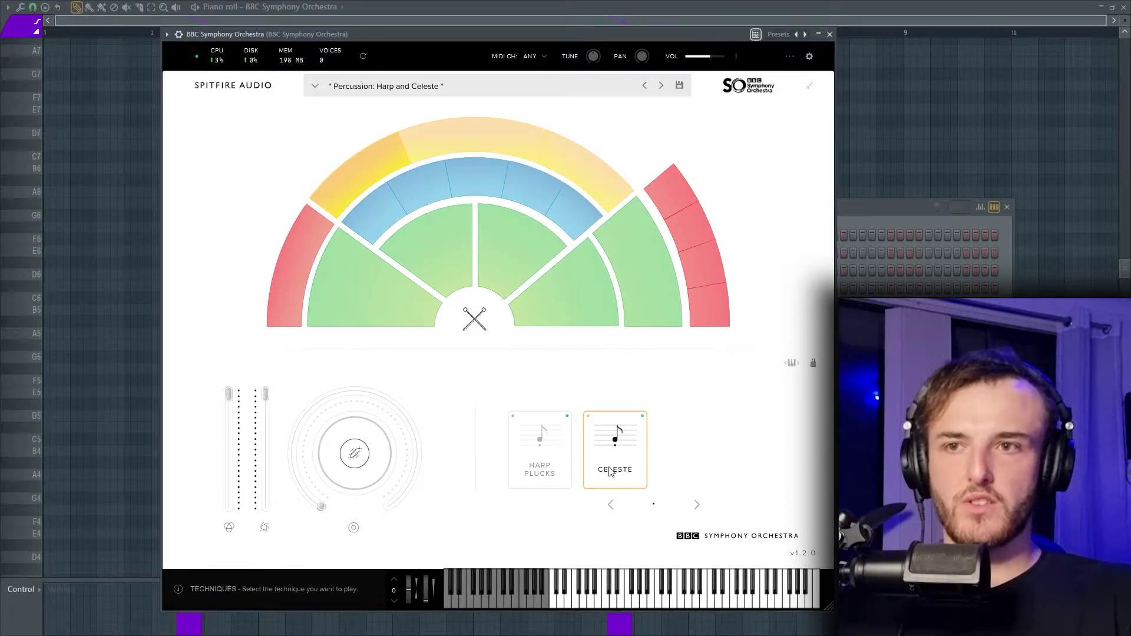
Step: Close the BBC Symphony Orchestra instrument and examine its two descending runs, selecting their upper notes down to D7
left_click(830, 34)
scroll(316, 403, "up", 3)
scroll(257, 310, "down", 9)
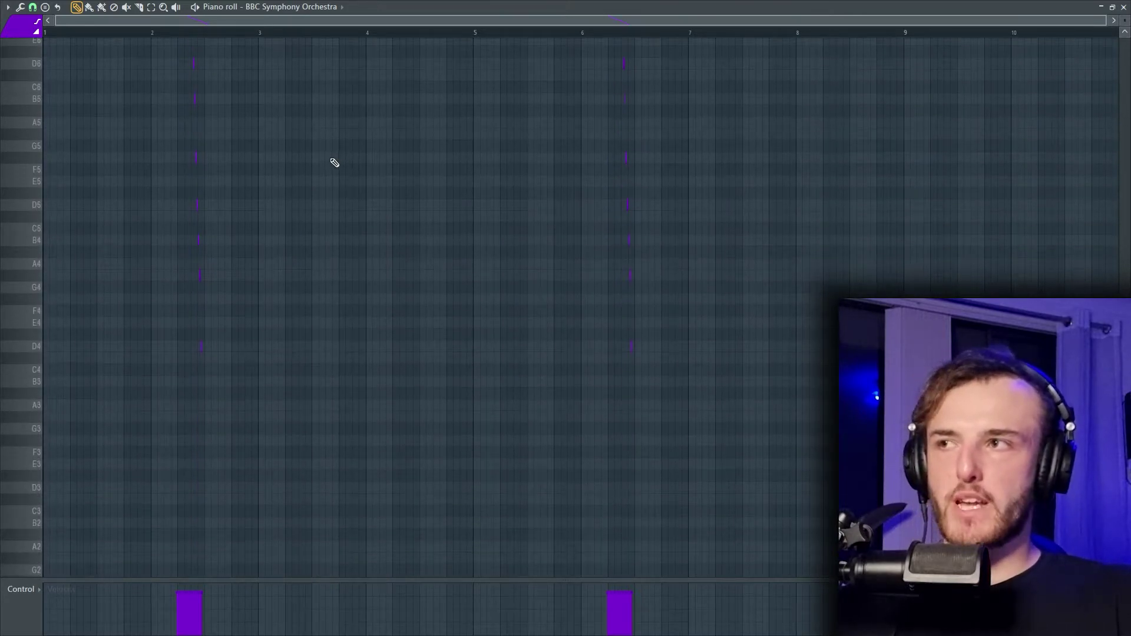
scroll(285, 137, "up", 1)
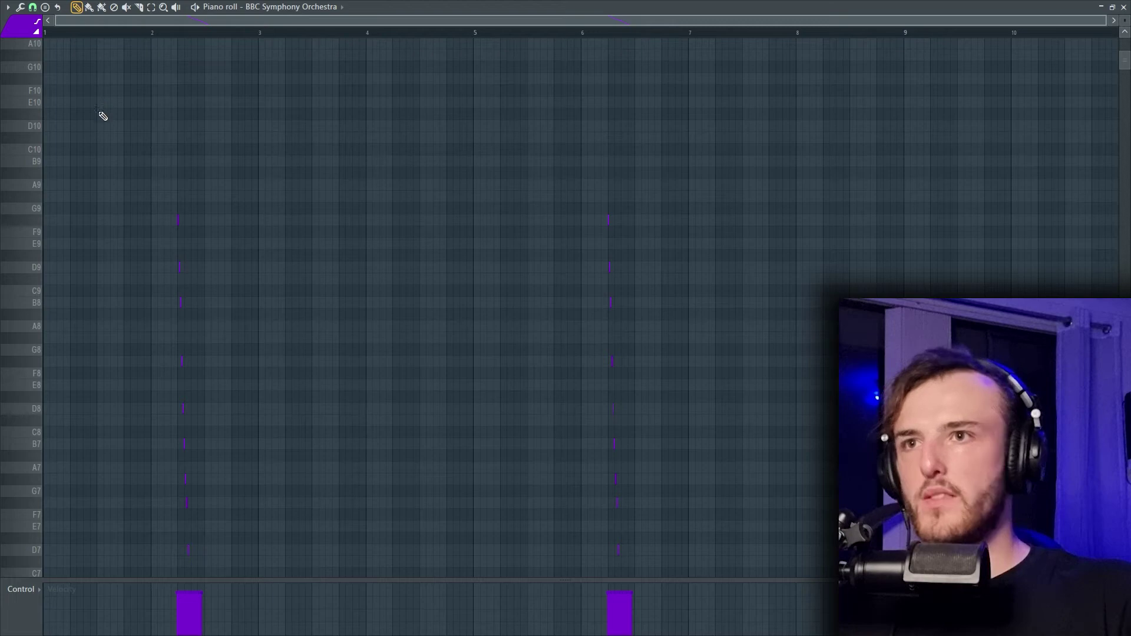
left_click_drag(101, 111, 864, 552)
scroll(743, 325, "down", 6)
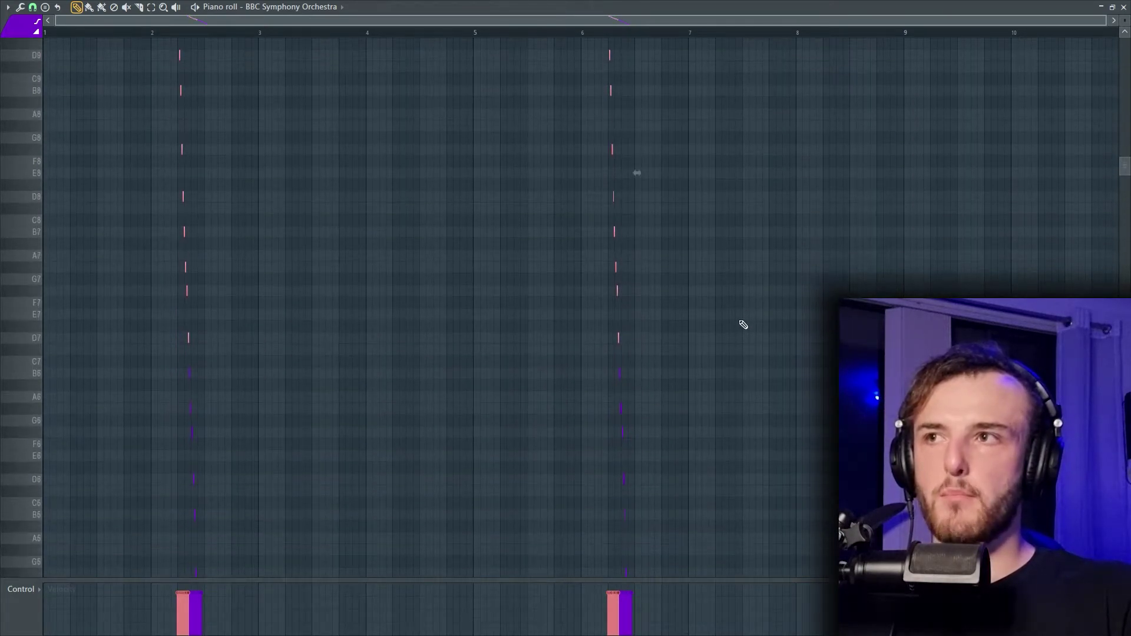
scroll(743, 325, "up", 2)
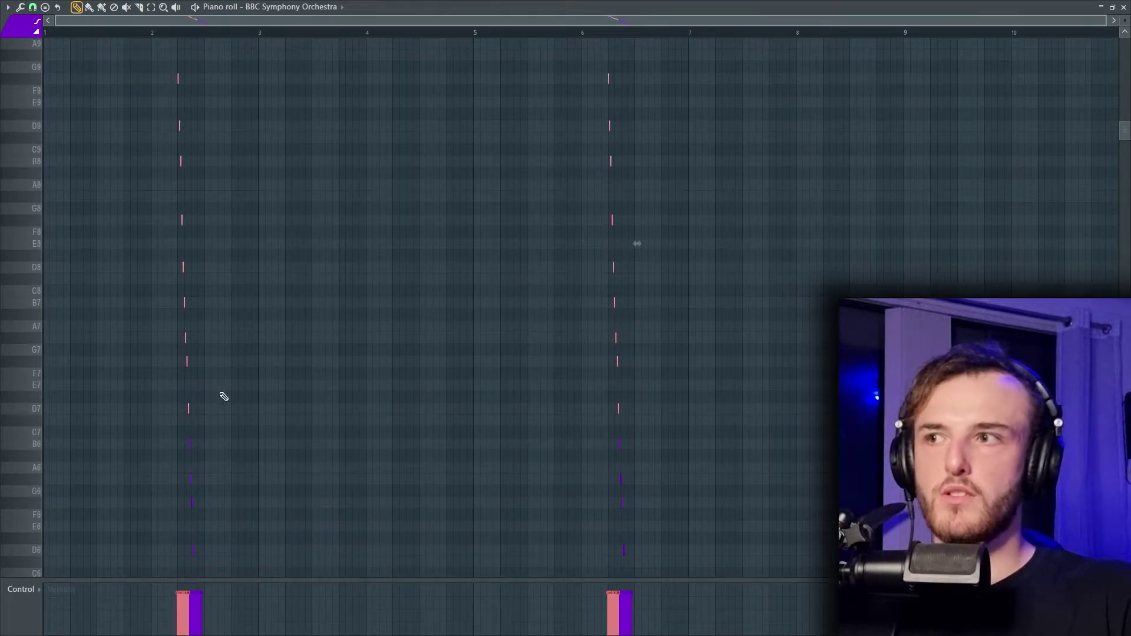
Step: Draw a one-bar note at A#8 just after the first descending run's opening notes in bar 2
left_click_drag(211, 427, 203, 107)
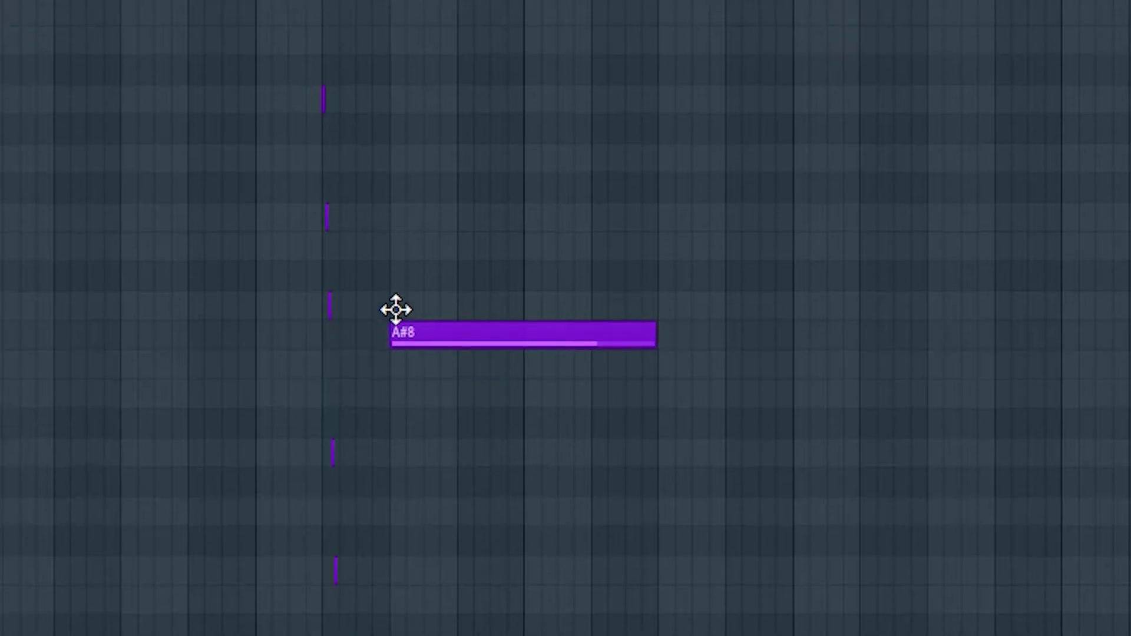
left_click_drag(386, 224, 383, 157)
left_click_drag(383, 180, 382, 230)
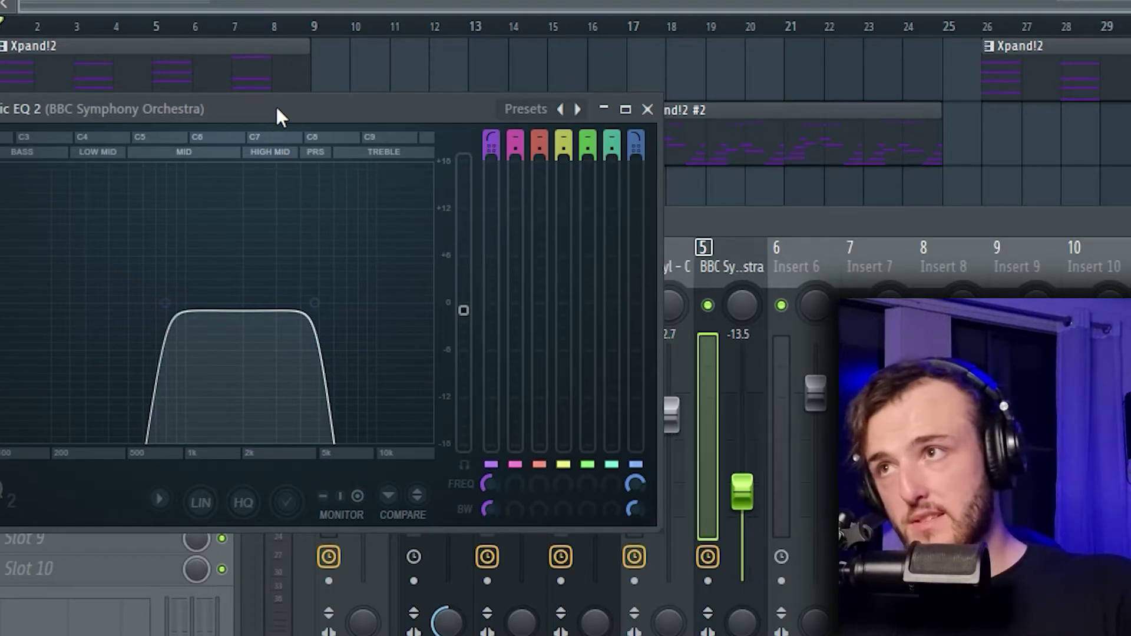
Step: Inspect the parametric EQ and the EchoBoy delay on the BBC Symphony Orchestra mixer track and close both
left_click_drag(275, 106, 483, 101)
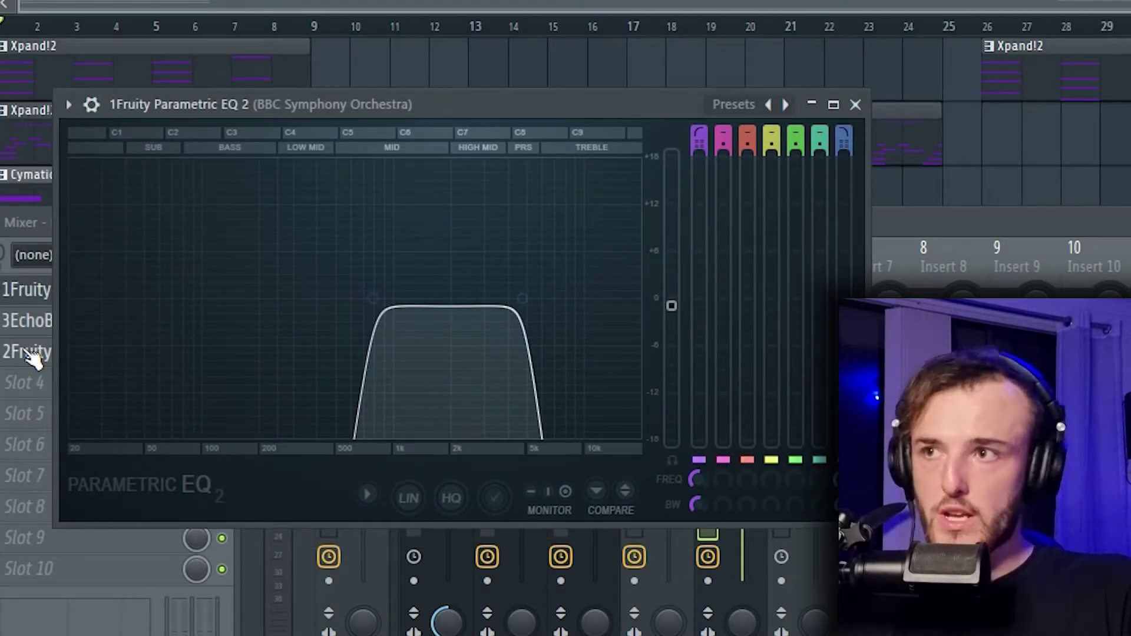
left_click(855, 105)
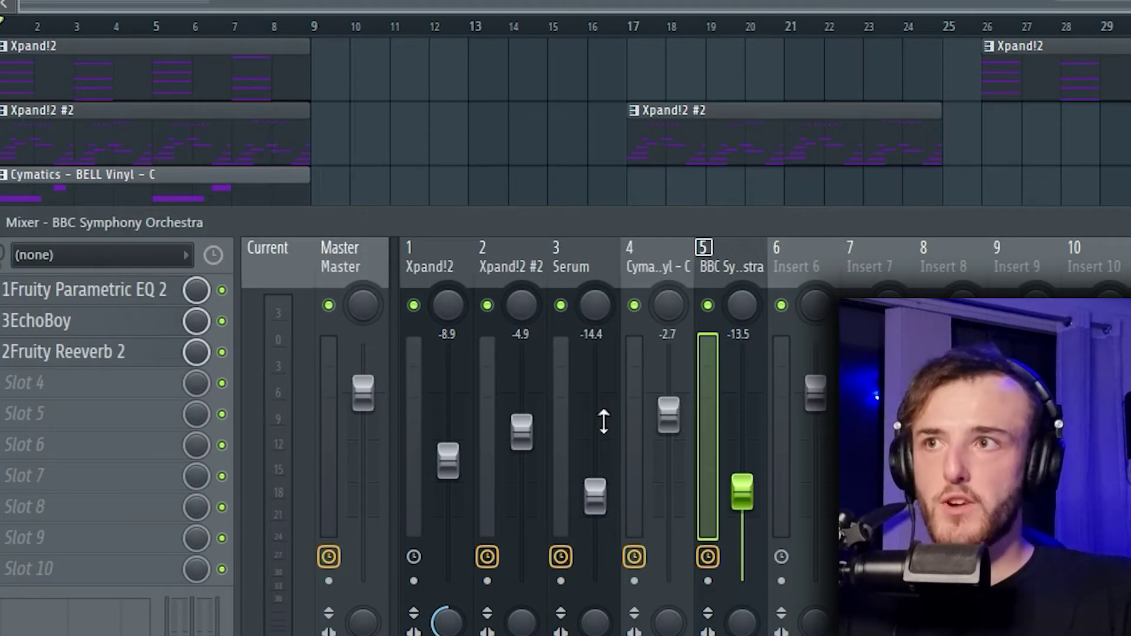
left_click(66, 330)
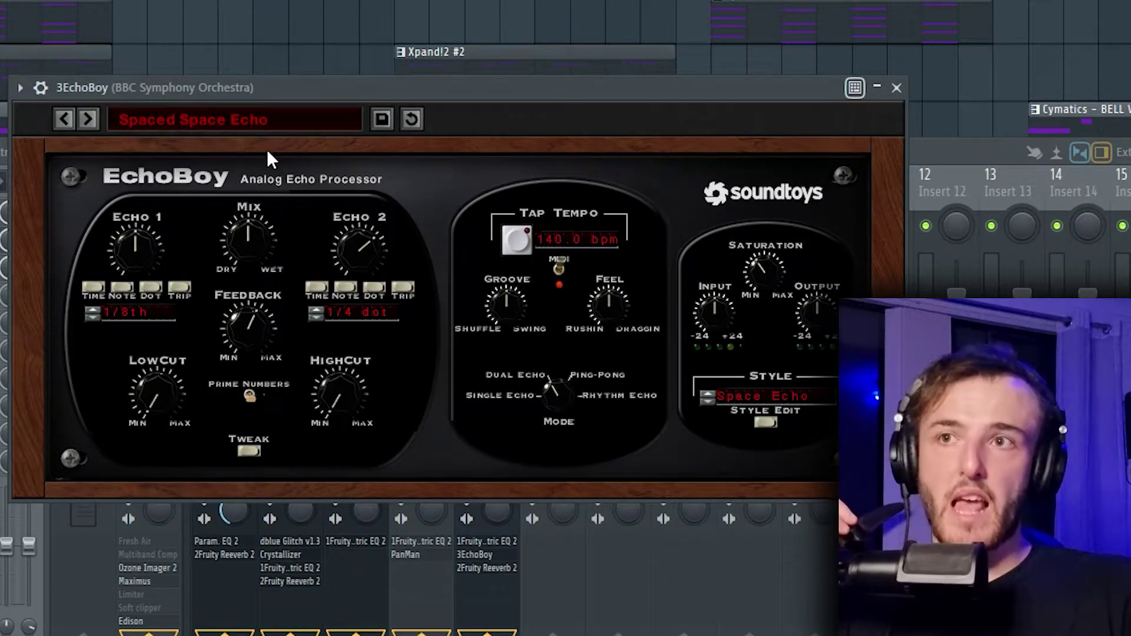
left_click(896, 88)
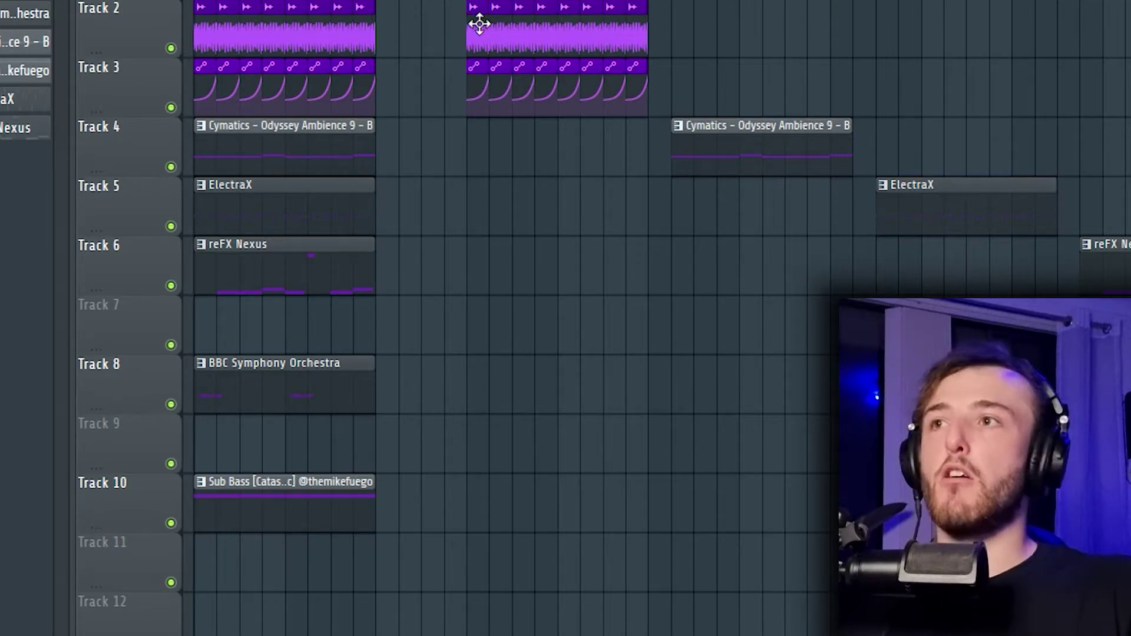
Step: Open the second clip on Track 2 of the playlist
double_click(479, 24)
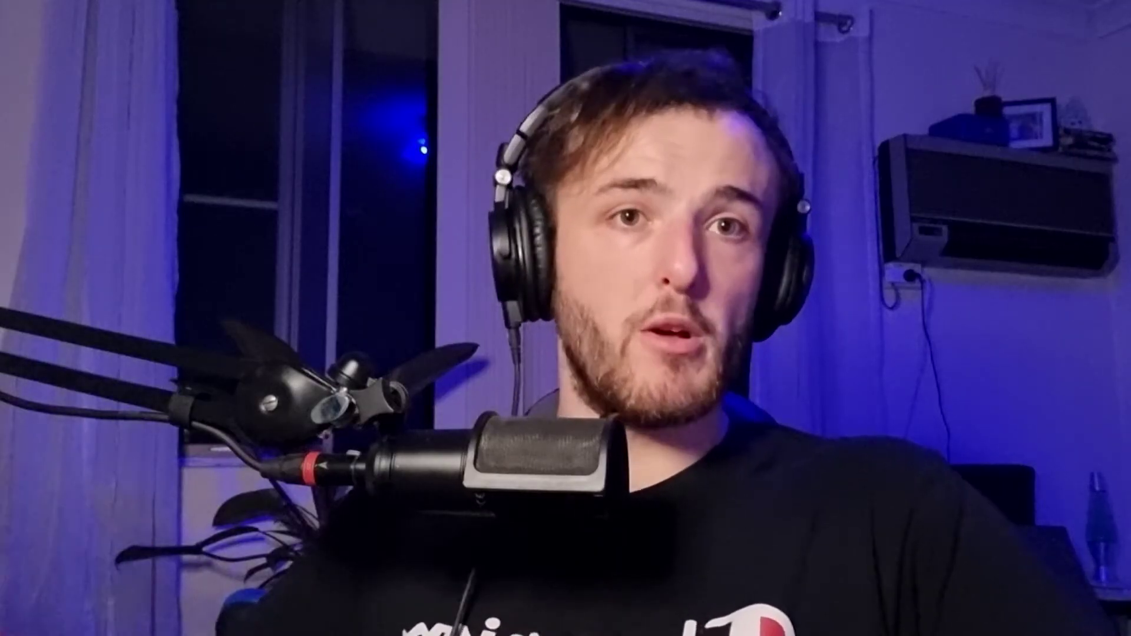